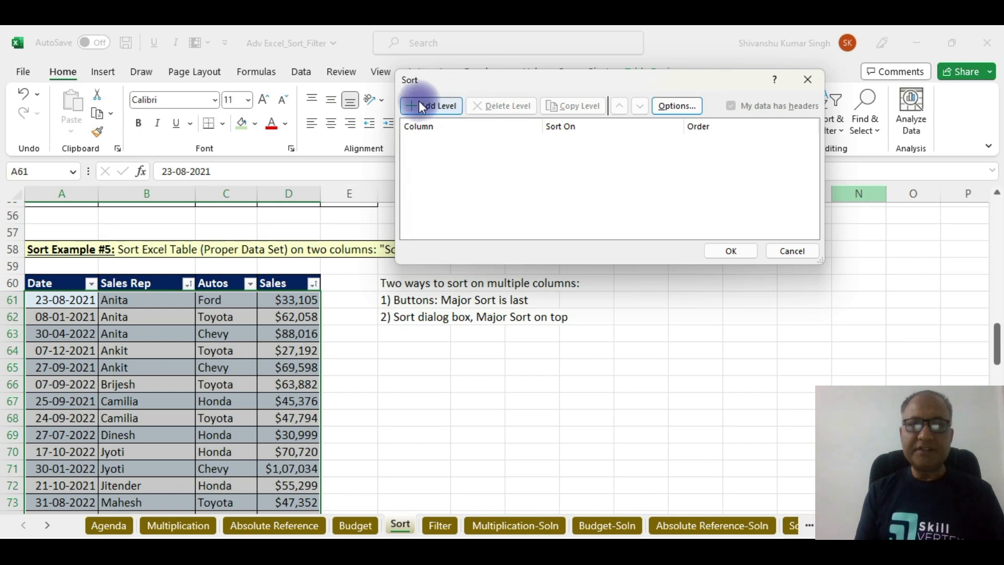
Add a sort level on the Sales Rep column by cell values in Z to A order.
click(410, 103)
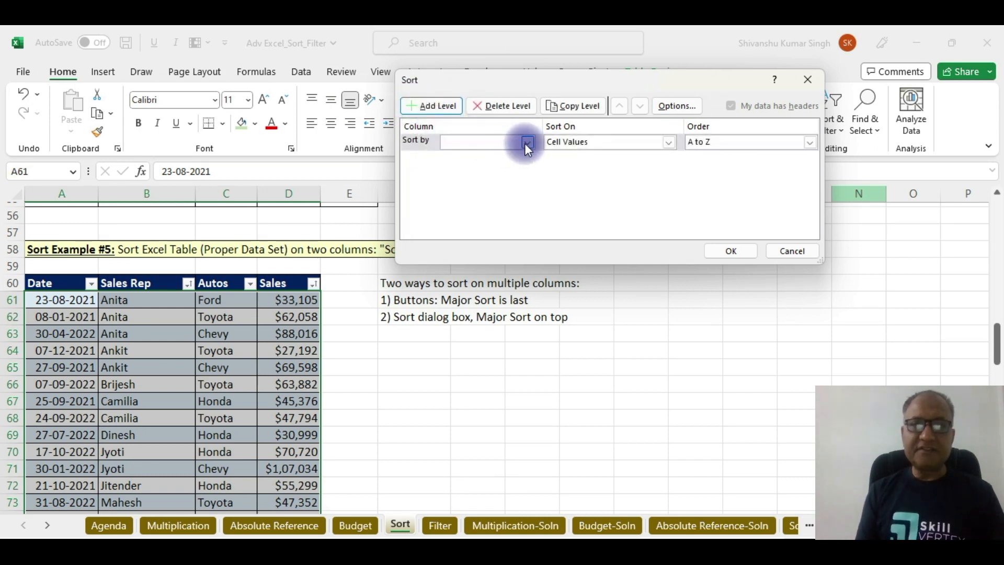
click(527, 142)
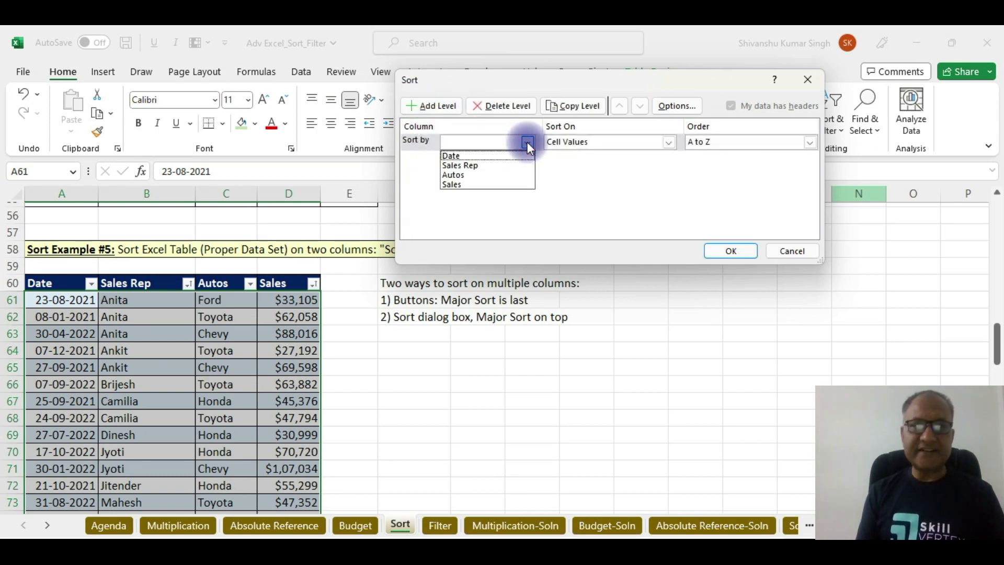
click(477, 166)
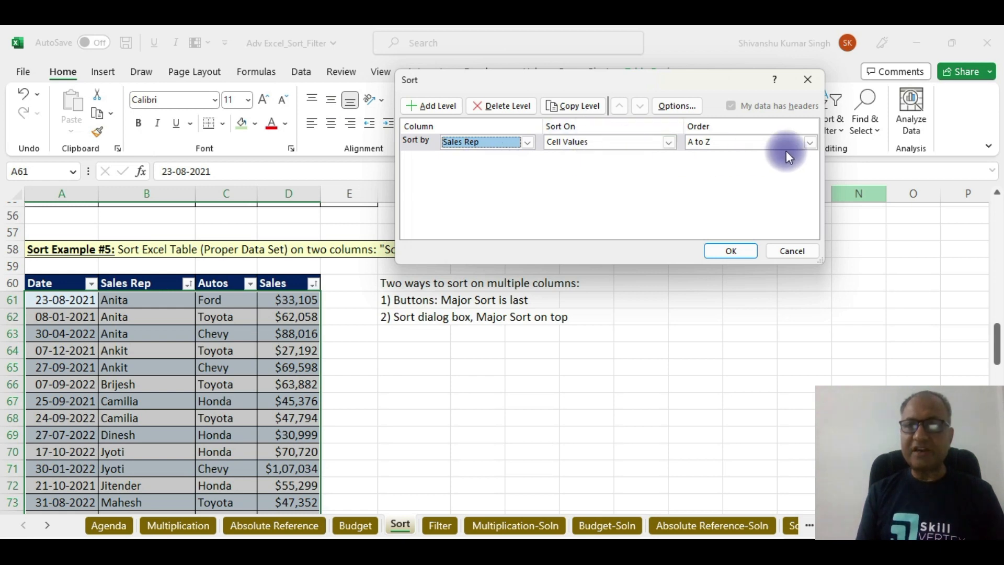
click(809, 142)
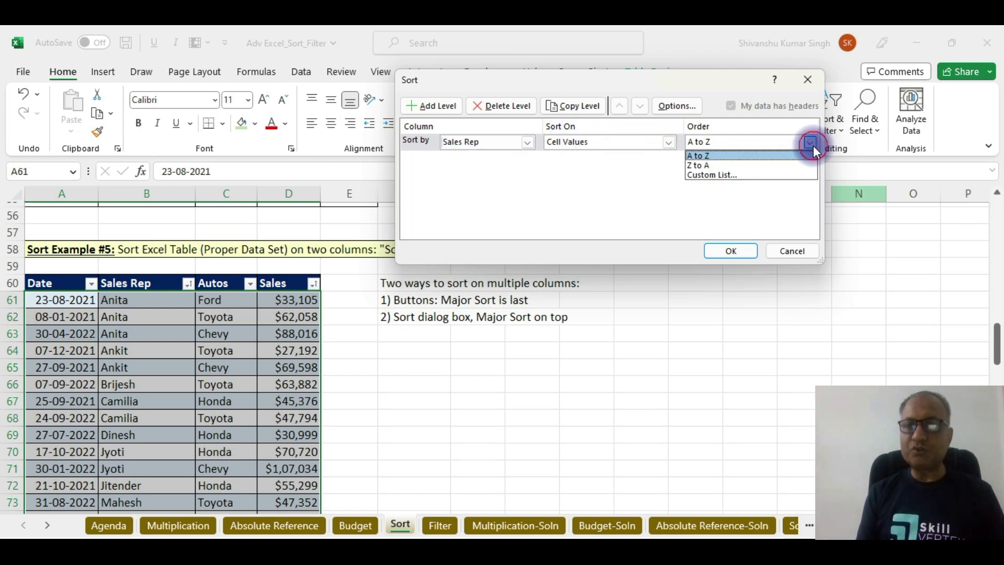
click(707, 168)
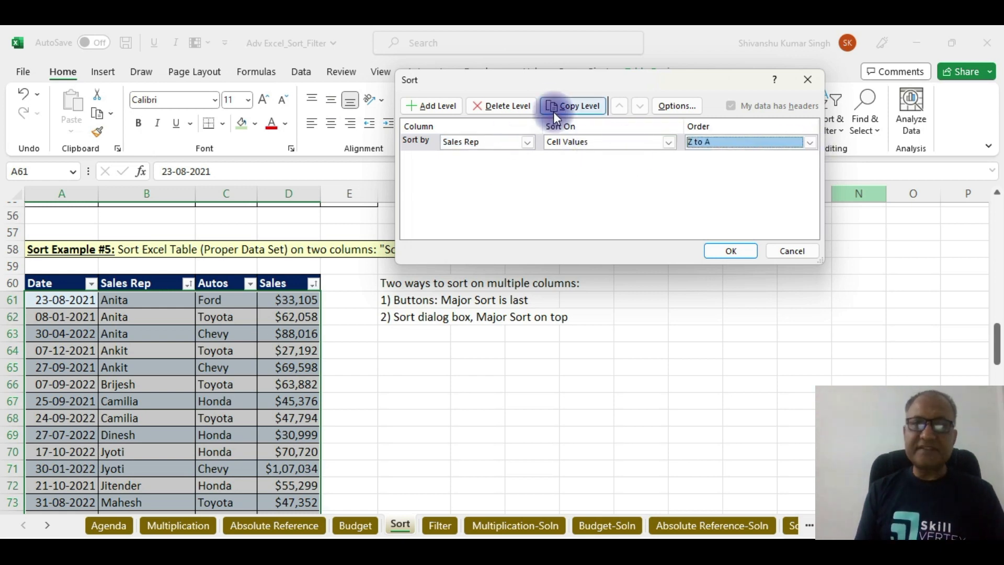
Add a second sort level on the Autos column, in A to Z order.
click(431, 105)
click(528, 158)
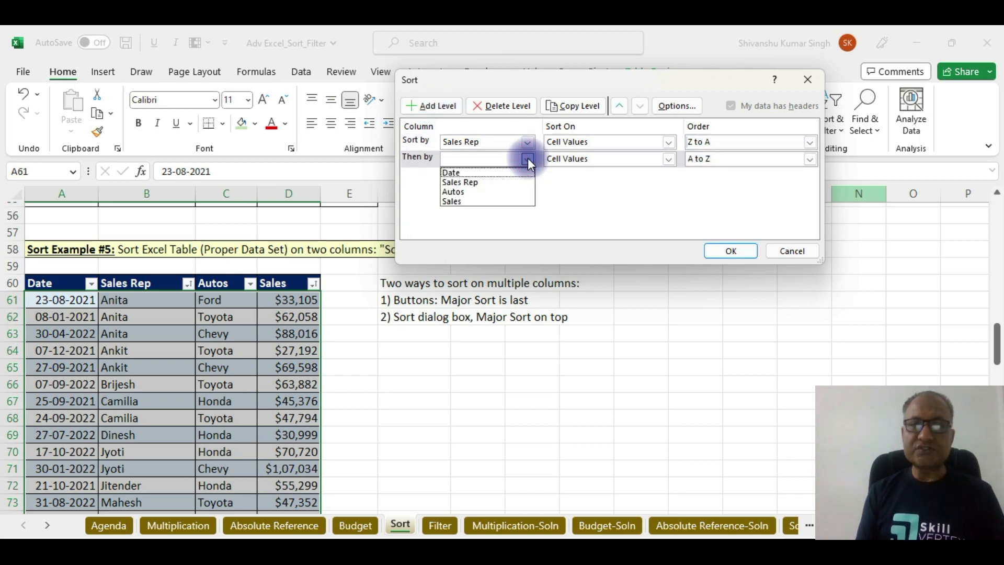
click(471, 193)
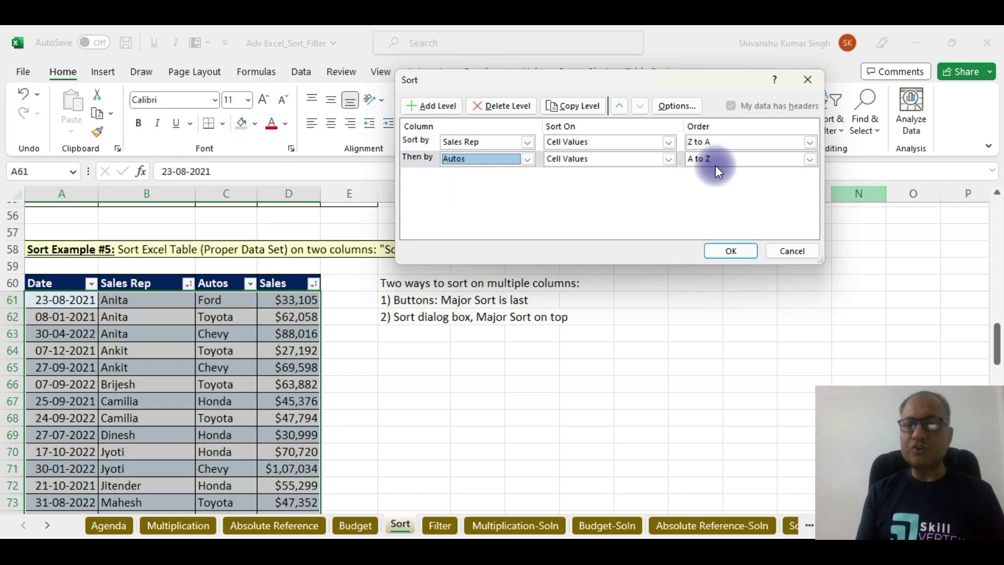
Add a third sort level on Sales, ordered Largest to Smallest, and apply the sort to the table.
click(437, 105)
click(528, 176)
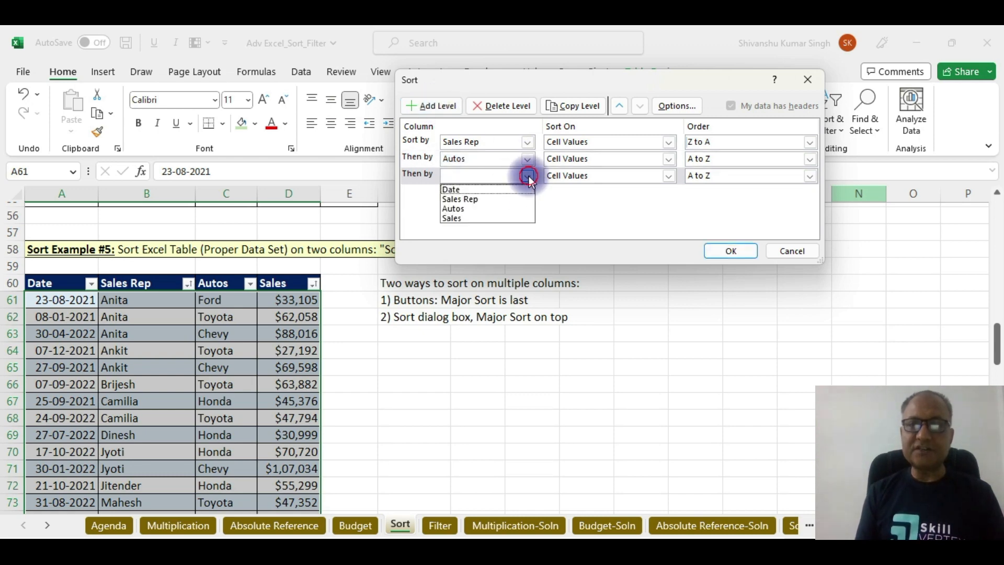
click(464, 214)
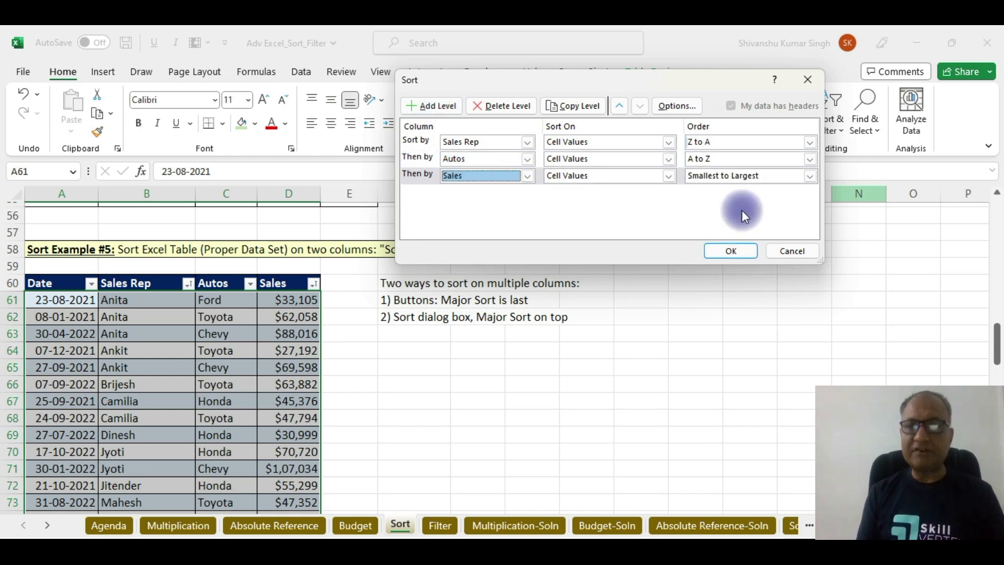
click(813, 175)
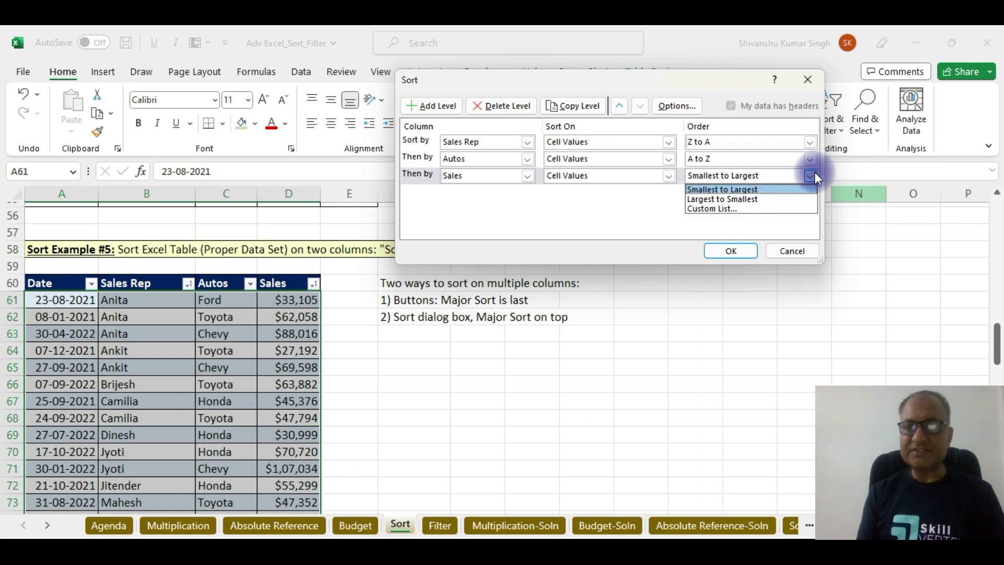
click(745, 199)
click(727, 251)
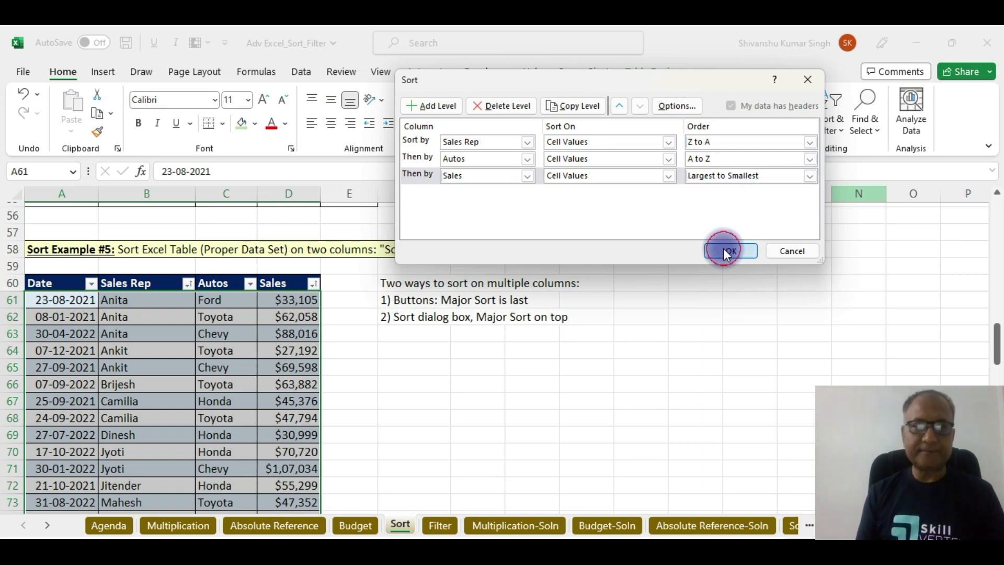
Check the Sales Rep, Autos and Sales values in rows 61 and 62, and look over Sort Example #6.
drag(134, 301, 152, 316)
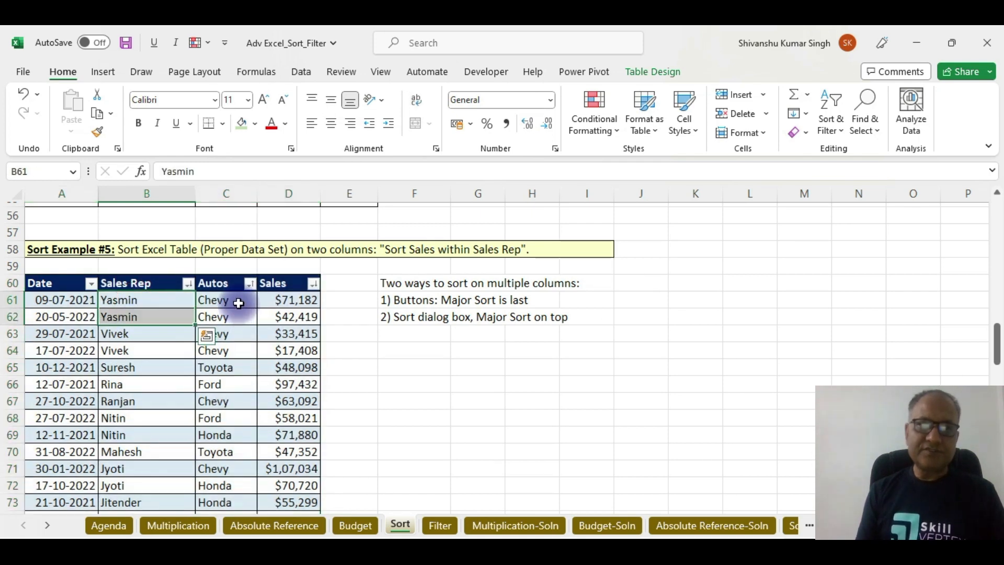
drag(230, 299, 233, 316)
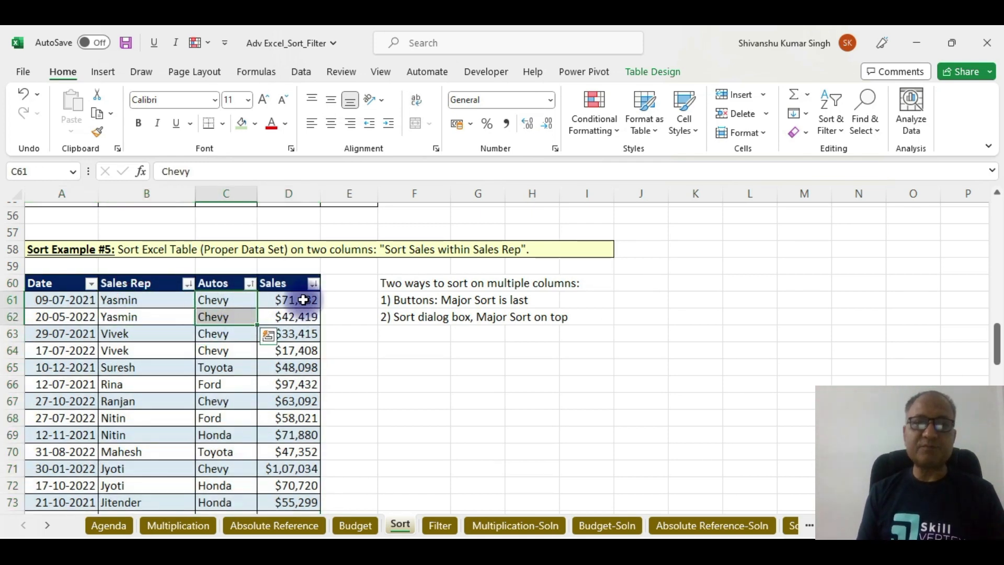
drag(303, 299, 306, 316)
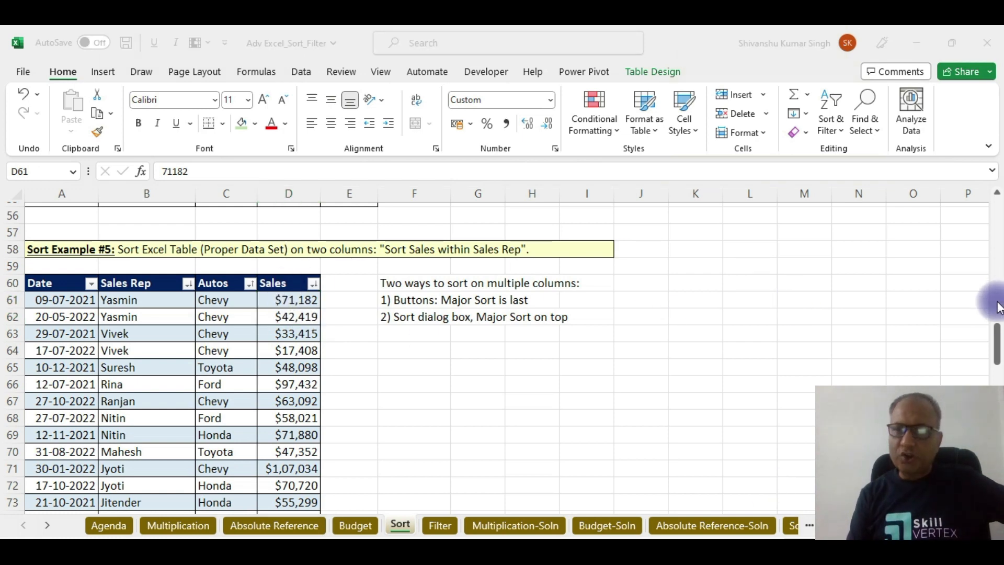
click(999, 345)
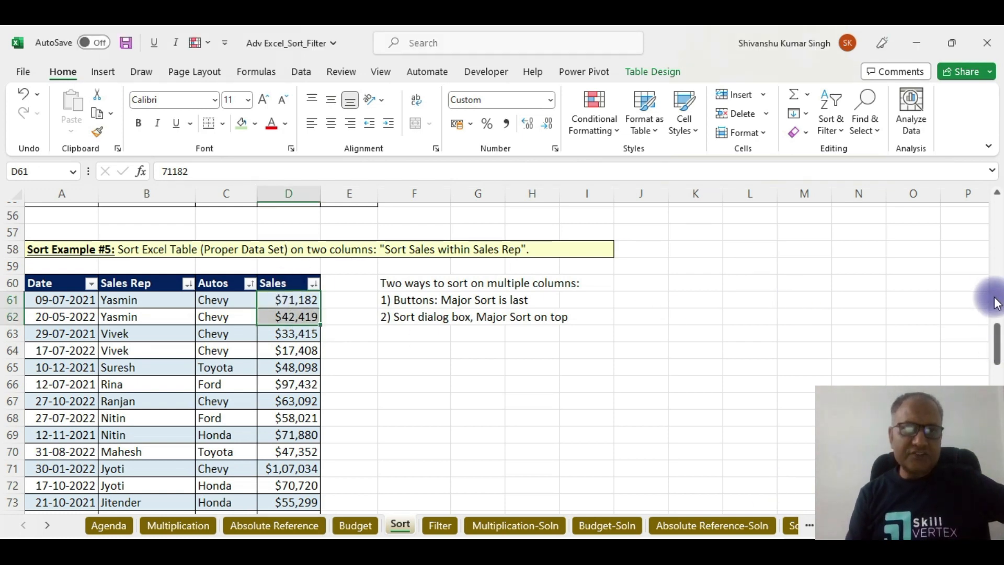
mouse_move(998, 348)
mouse_down()
mouse_move(998, 214)
mouse_move(997, 349)
mouse_up()
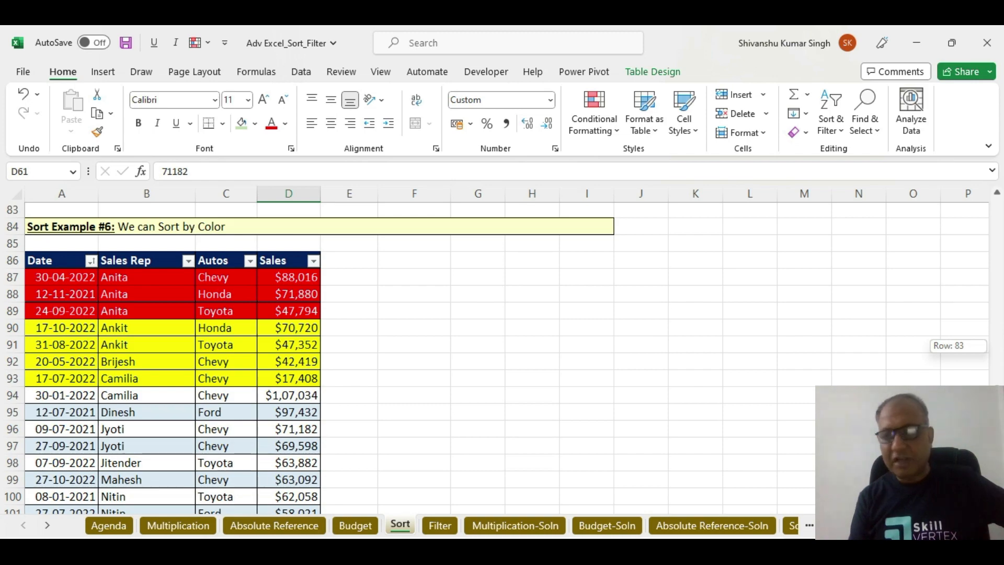
drag(996, 348, 995, 227)
Open the Filter sheet and bring its data table's header row 21 into view.
click(447, 523)
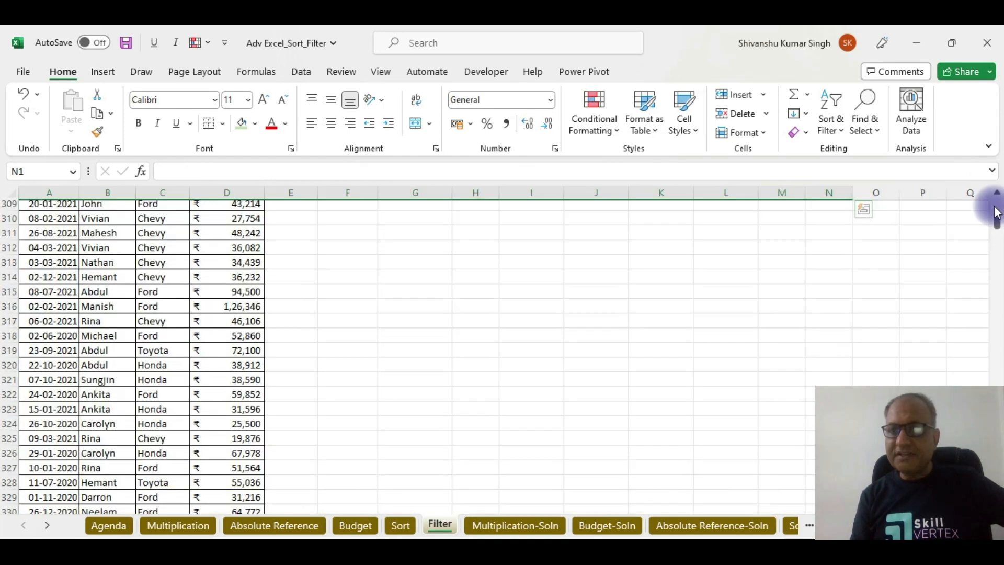
mouse_move(994, 222)
mouse_down()
mouse_move(999, 172)
mouse_move(999, 225)
mouse_move(995, 208)
mouse_up()
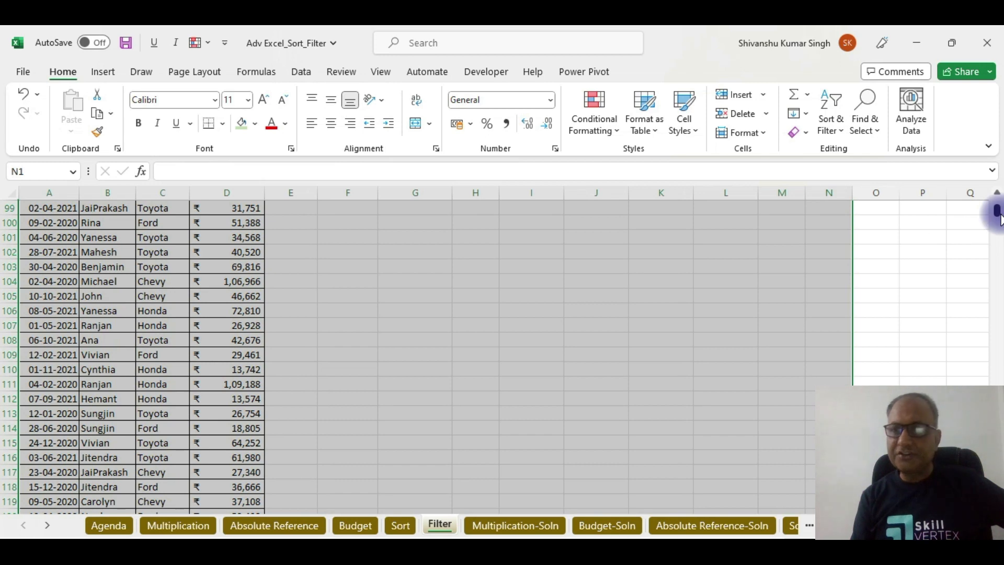
click(997, 195)
click(997, 195)
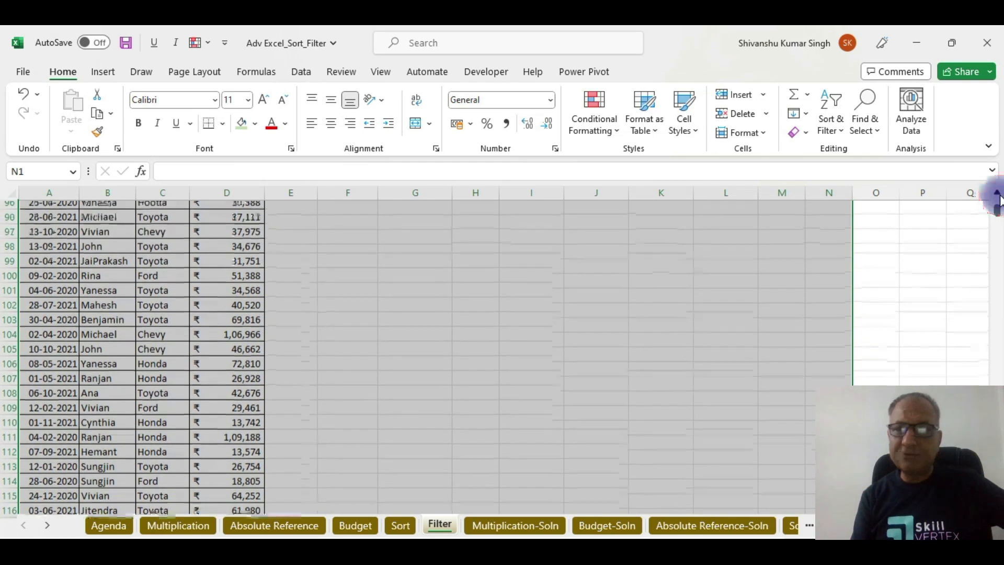
click(999, 195)
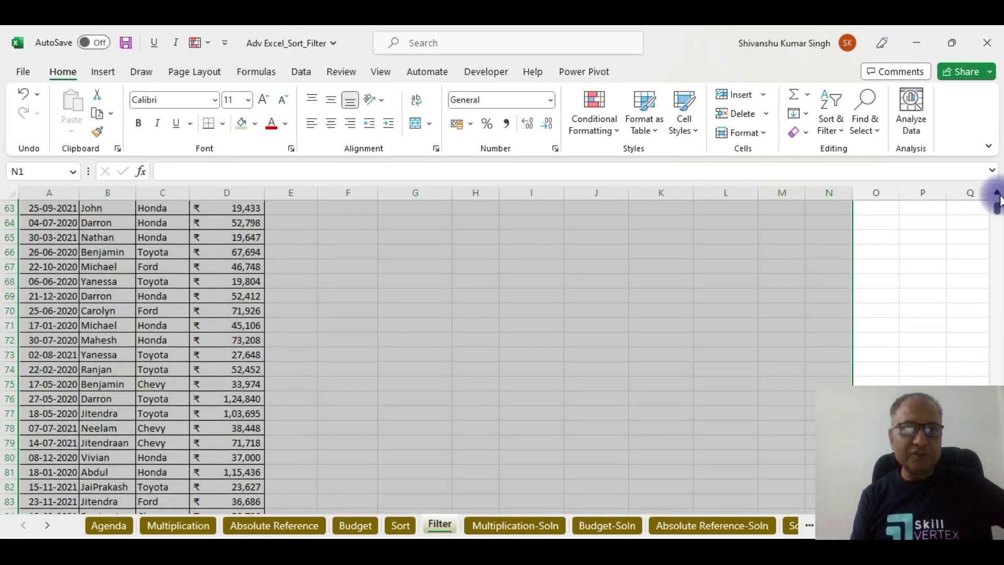
click(998, 195)
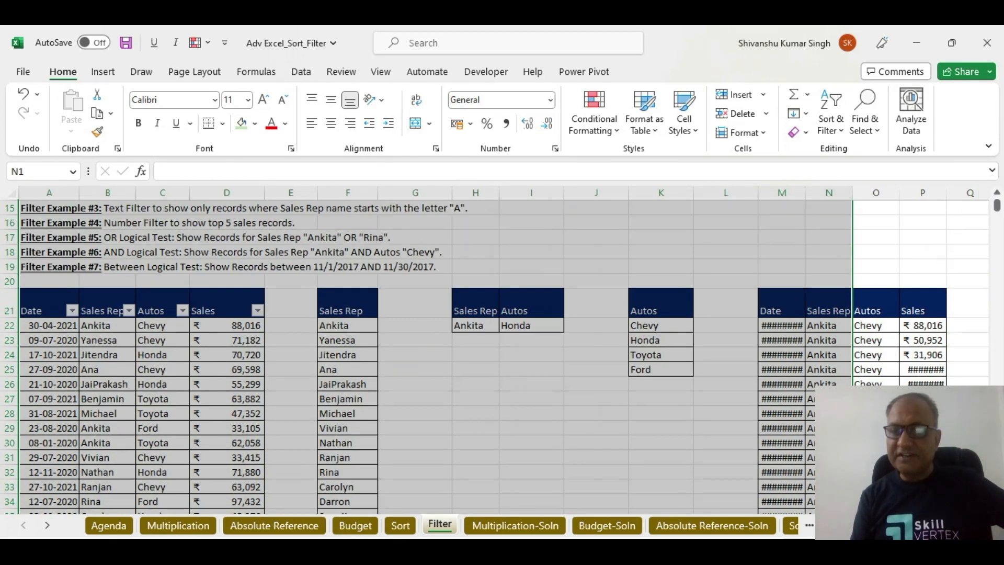
scroll(503, 359, down, 2)
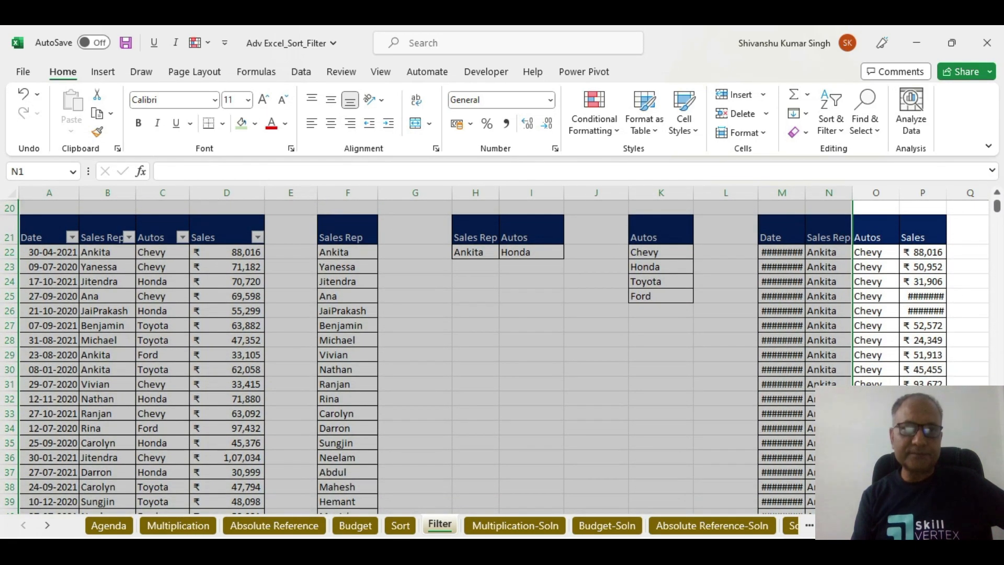
Turn filtering off and back on twice for the data table headed in A21.
click(46, 229)
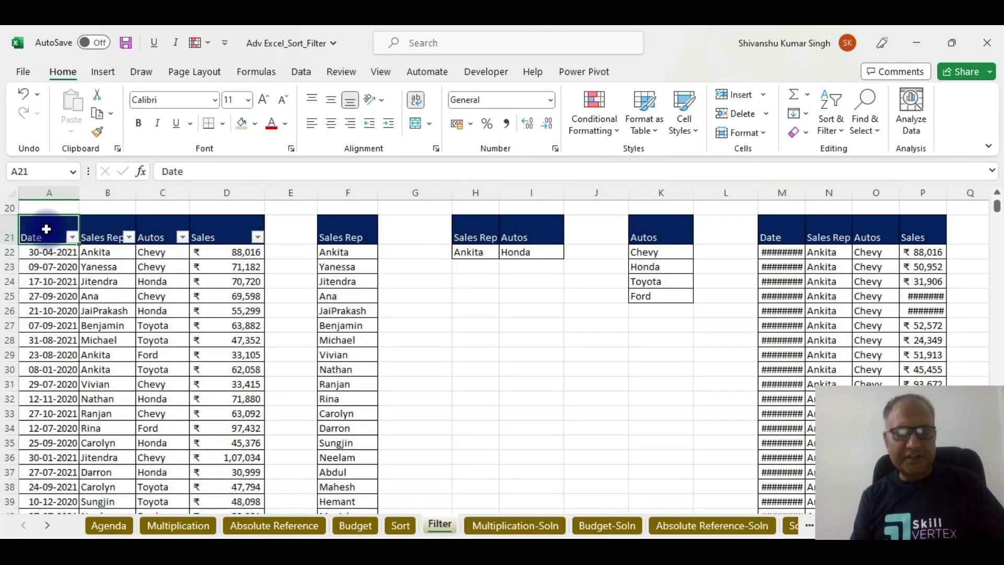
key(ctrl+shift+l)
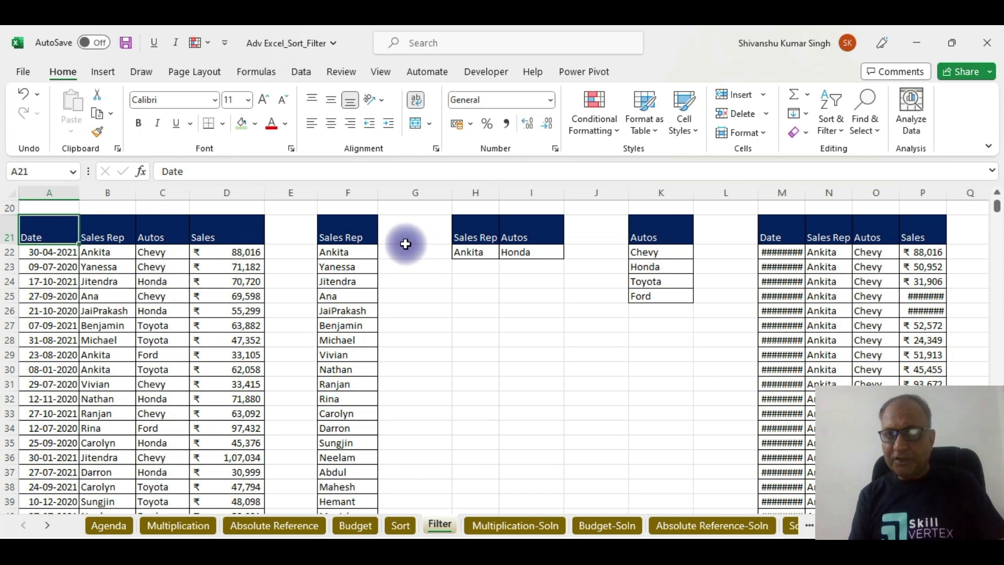
click(837, 124)
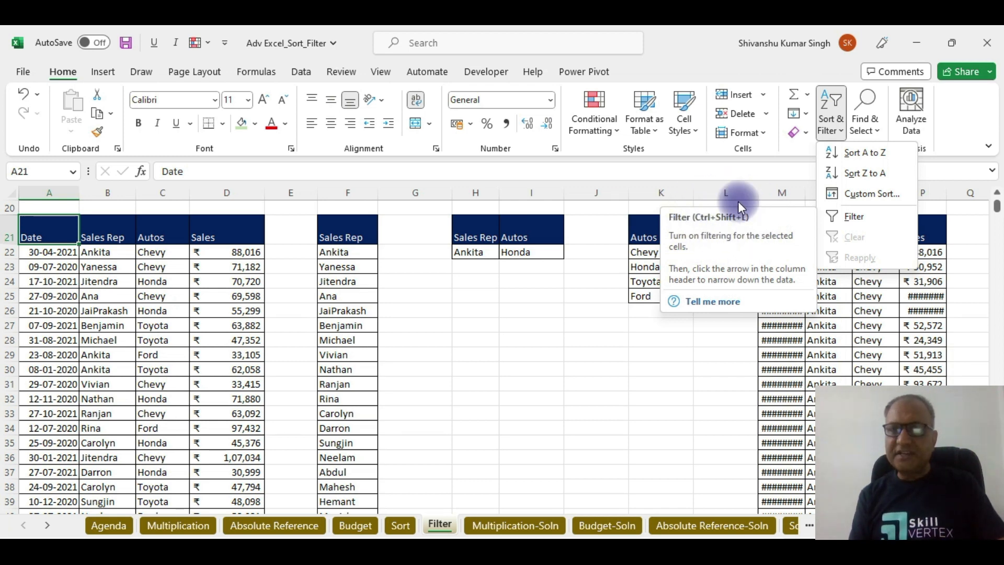
click(834, 212)
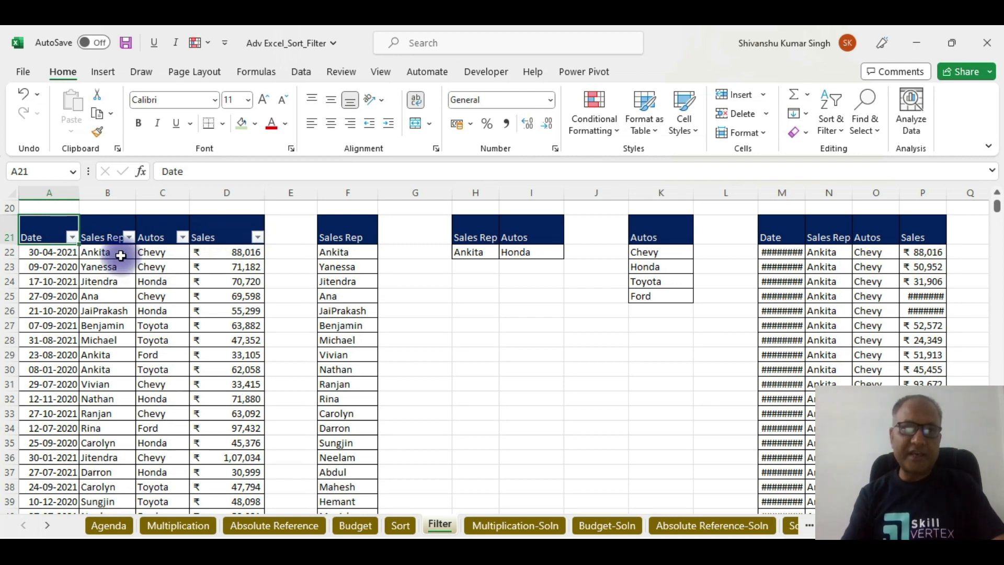
key(ctrl+shift+l)
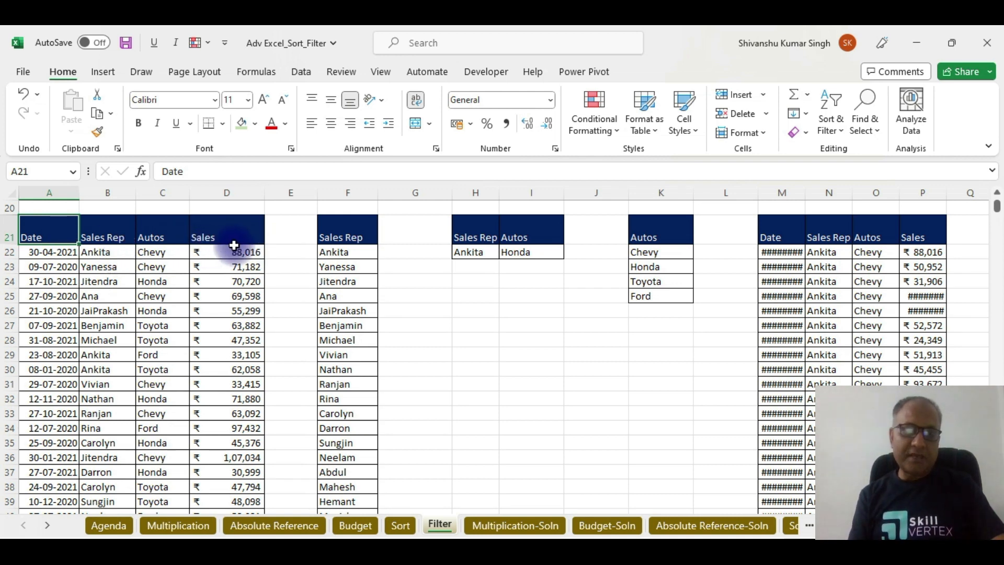
key(ctrl+shift+l)
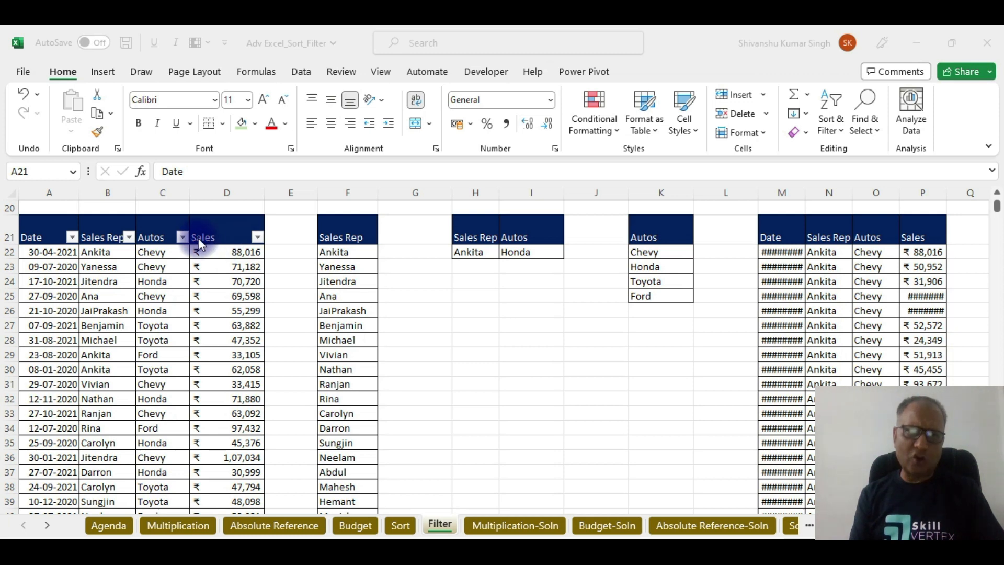
Filter the Sales column to show only records with the value ₹ 13,082.
click(256, 237)
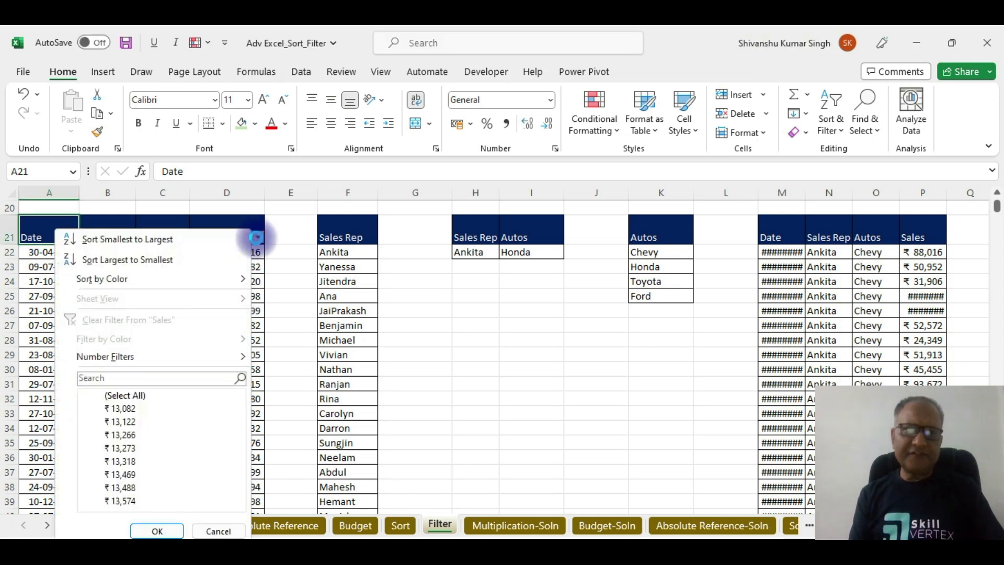
mouse_move(190, 271)
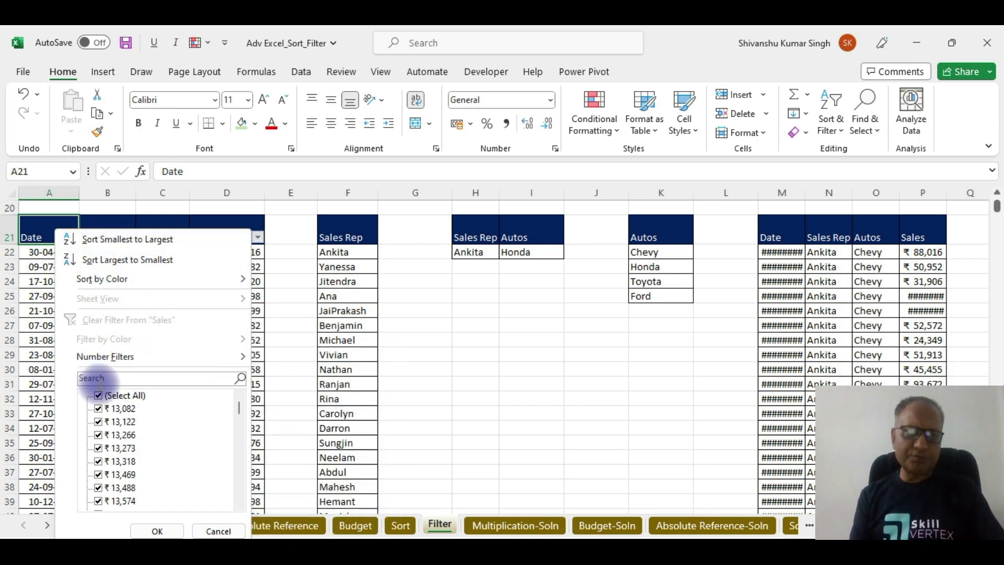
click(97, 396)
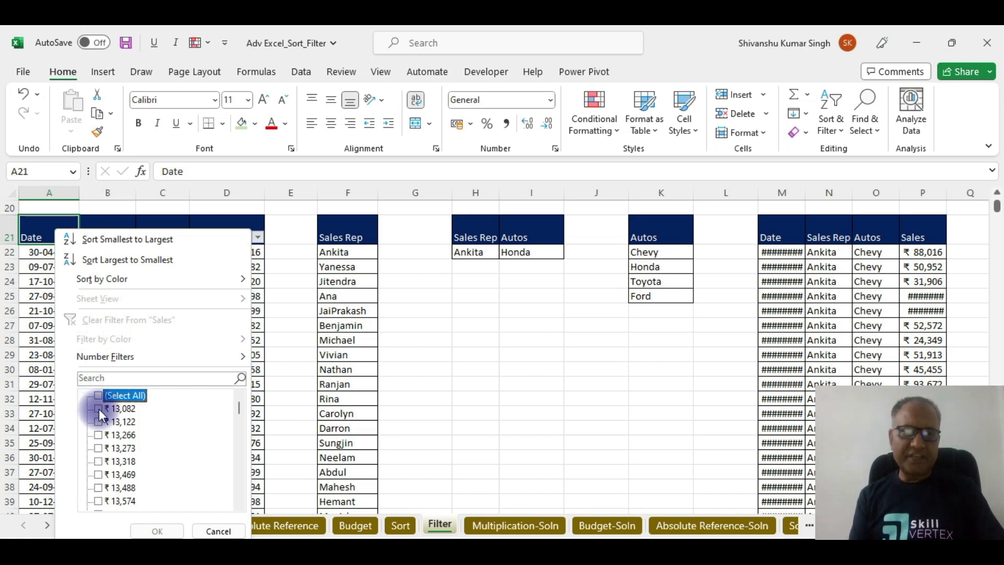
click(99, 409)
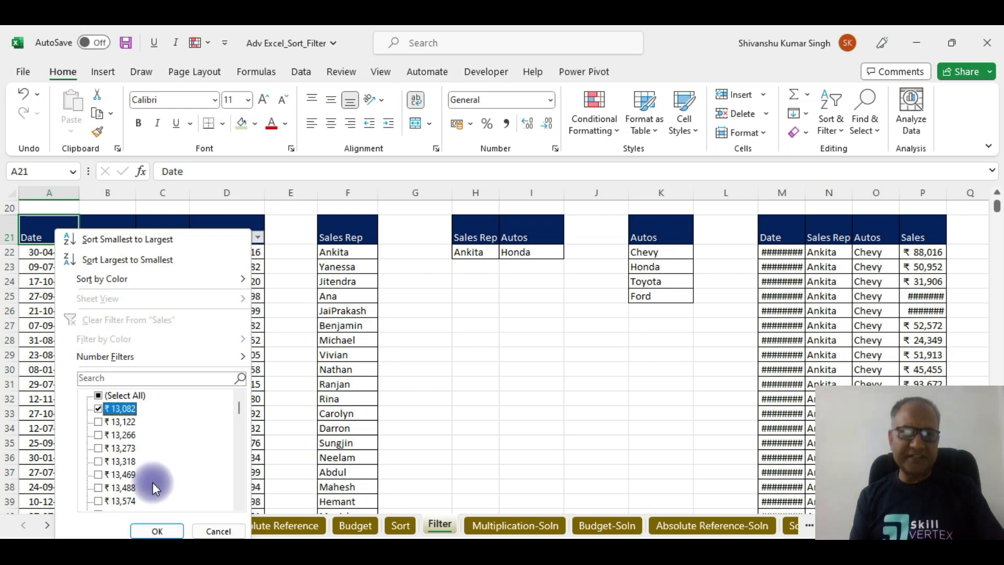
click(155, 530)
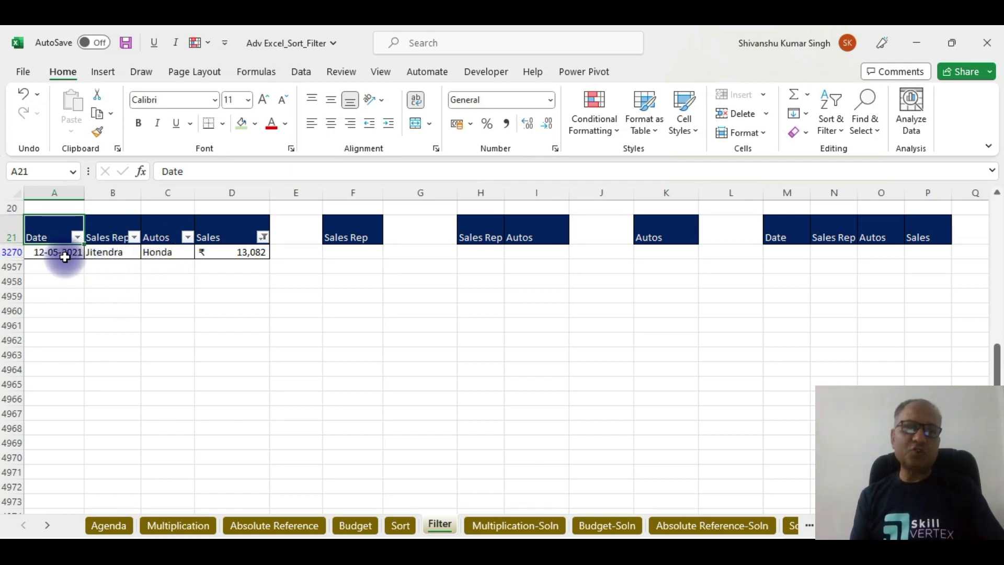
Reset the Sales column filter to select all values so every record is shown.
click(263, 237)
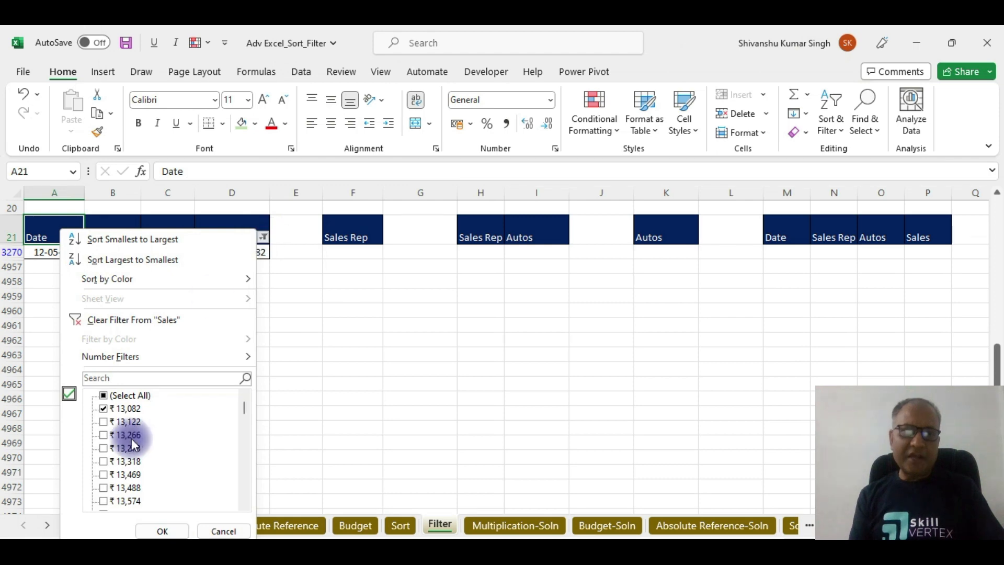
click(104, 399)
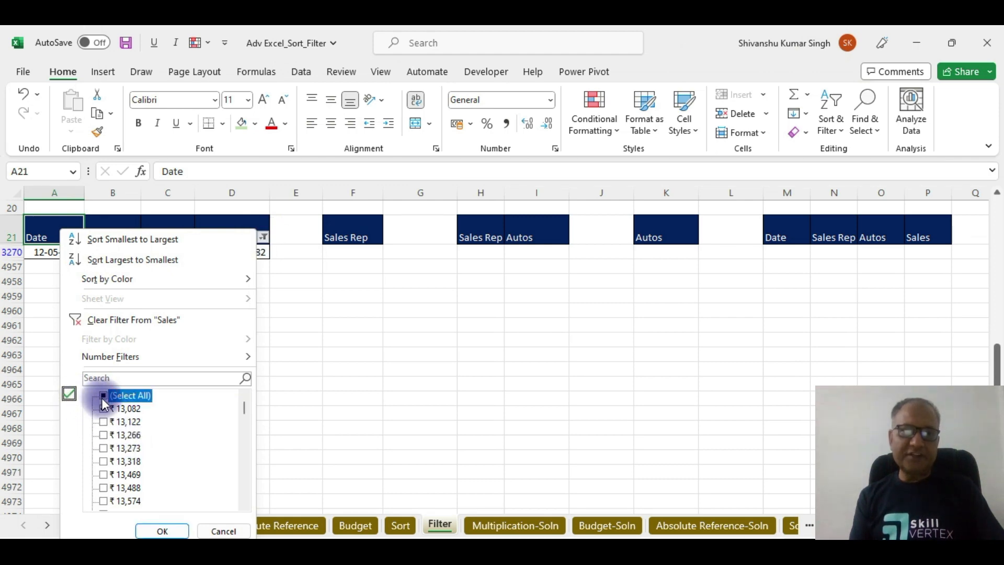
click(160, 529)
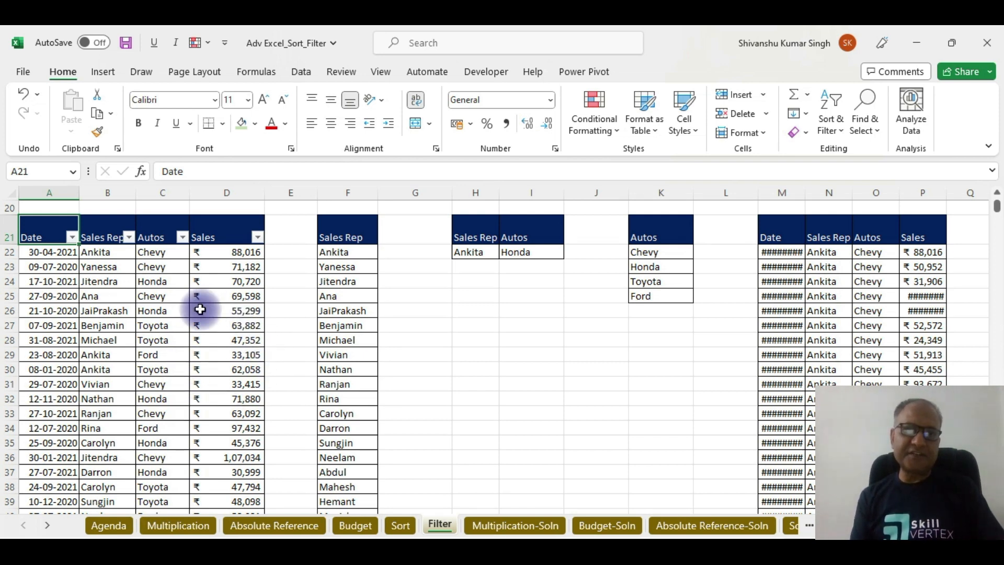
Apply the Above Average number filter to the Sales column of the main data table.
click(257, 237)
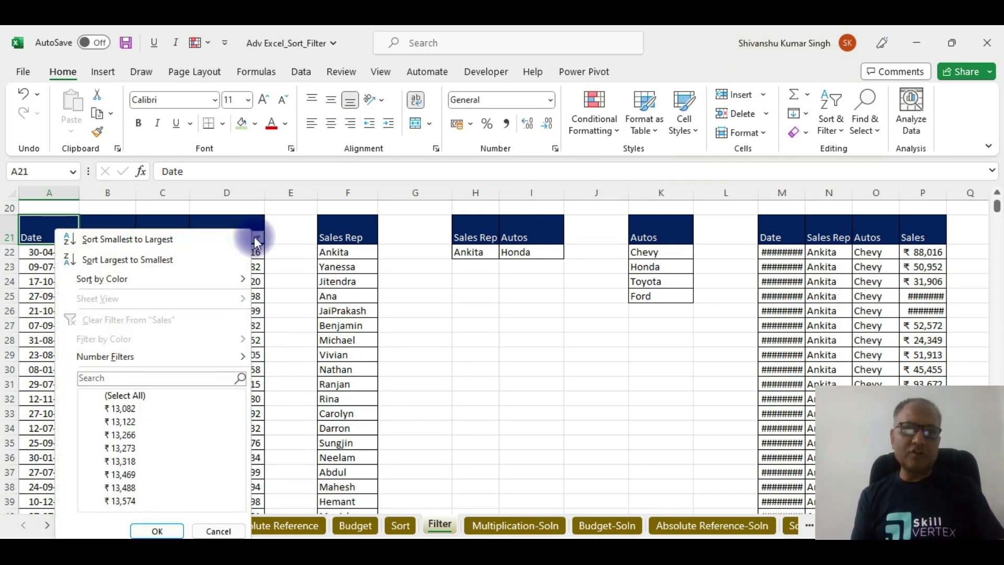
mouse_move(110, 356)
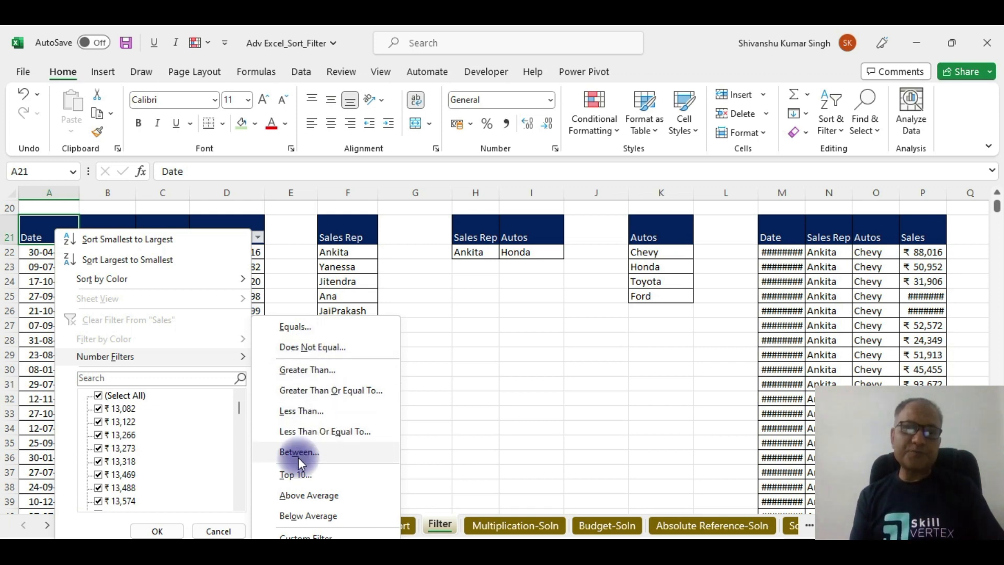
click(314, 497)
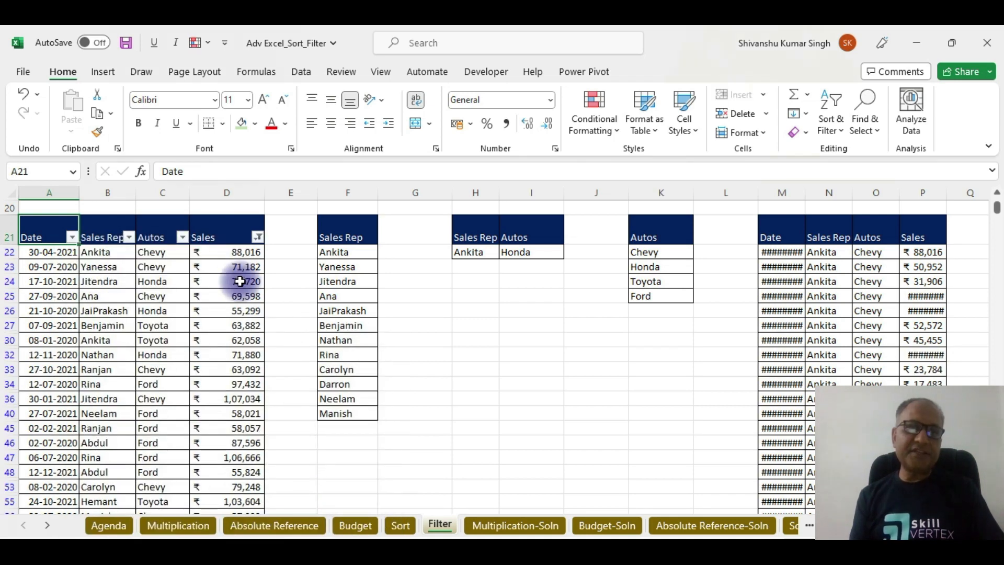
Check the filtered Sales values in rows 22 to 36 and select the whole header row 21.
drag(229, 260, 223, 400)
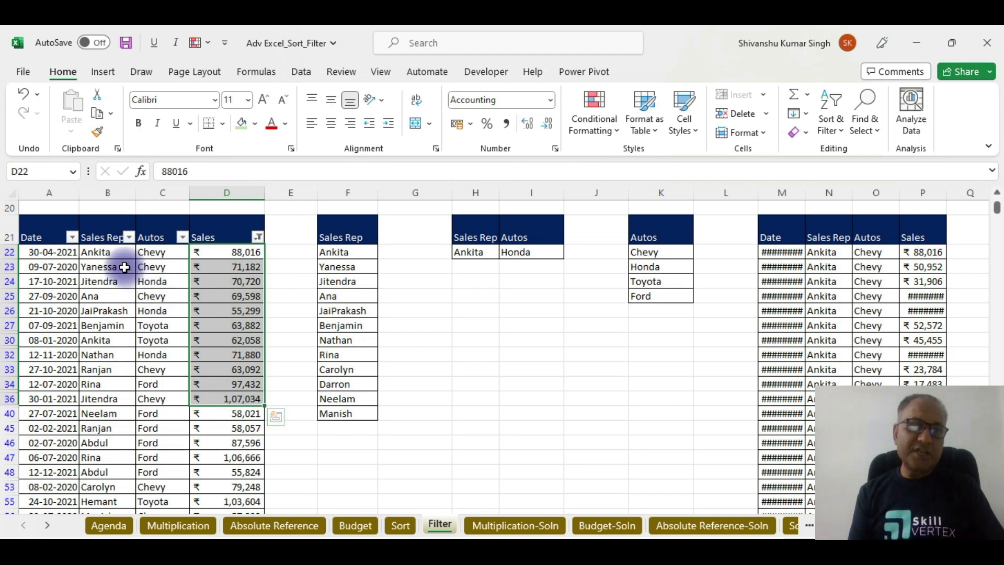
click(413, 372)
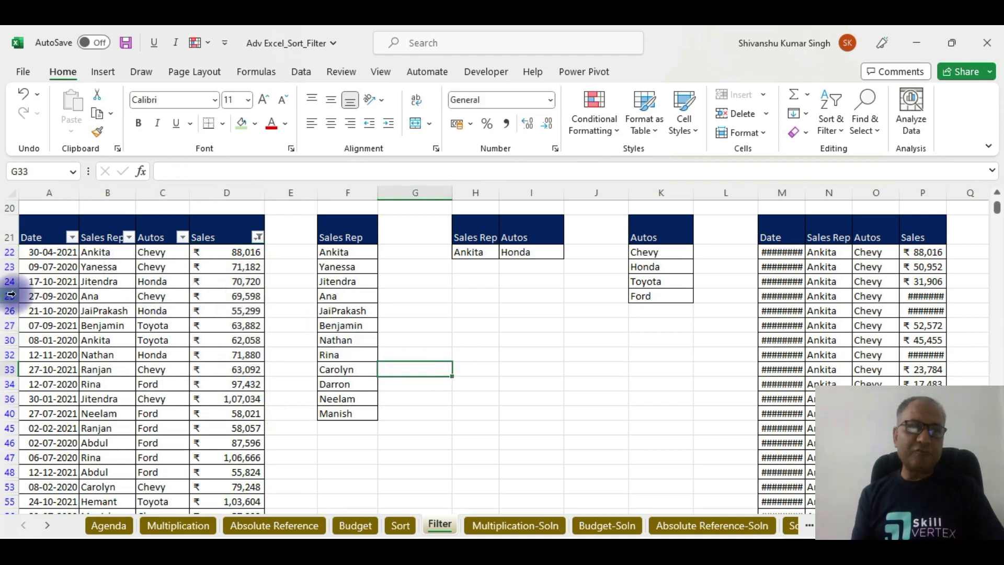
click(9, 238)
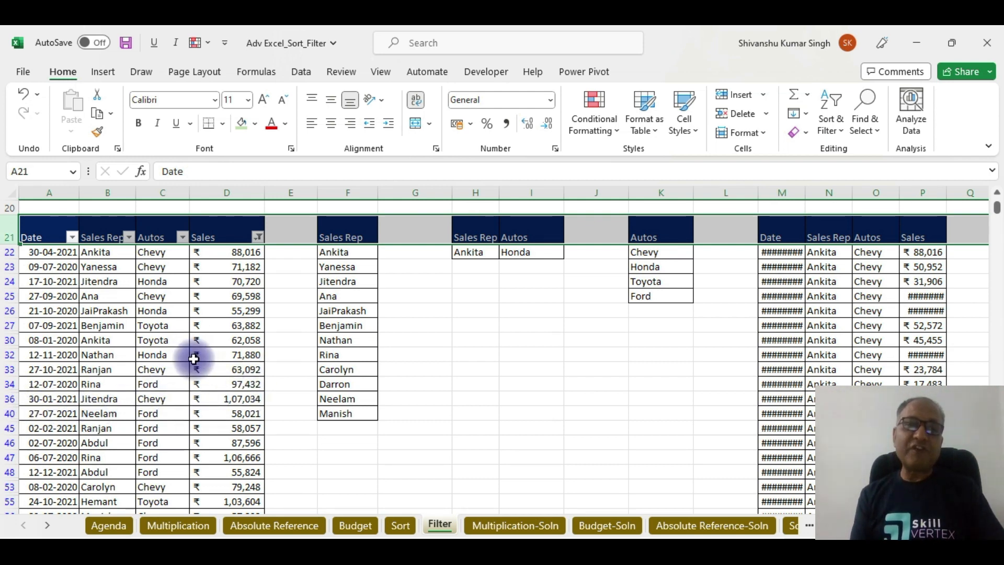
Switch the Sales column's number filter to Below Average.
click(258, 238)
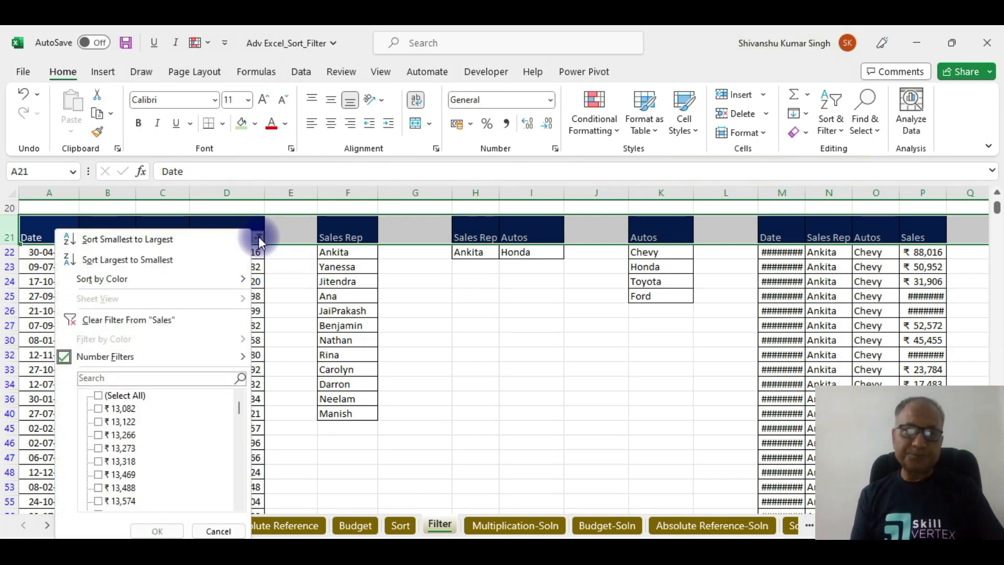
mouse_move(143, 355)
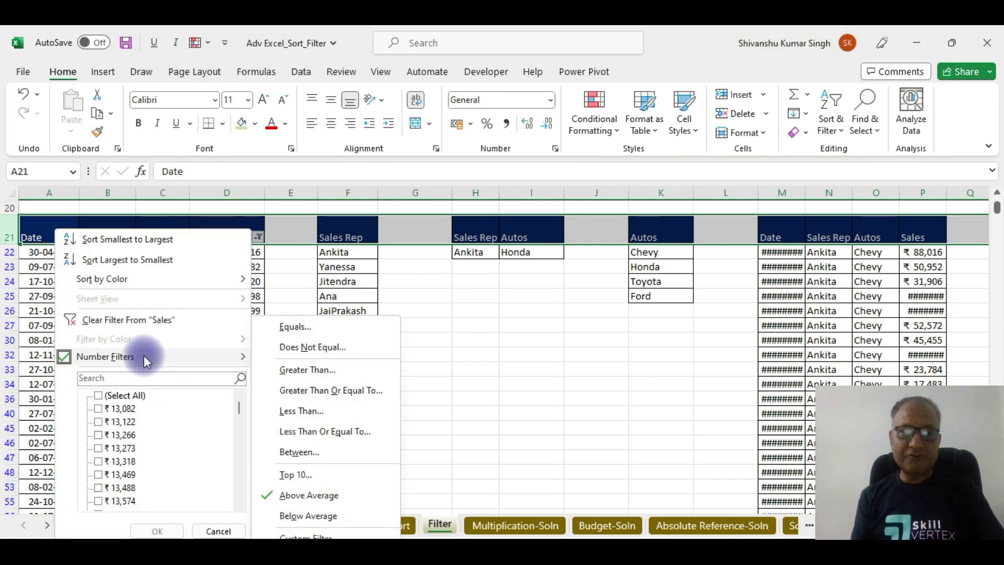
click(276, 516)
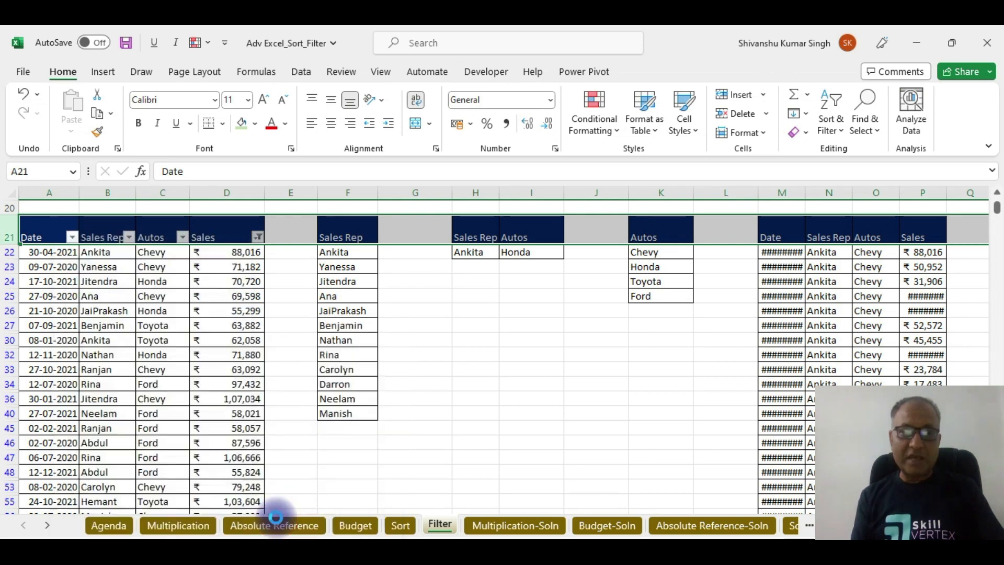